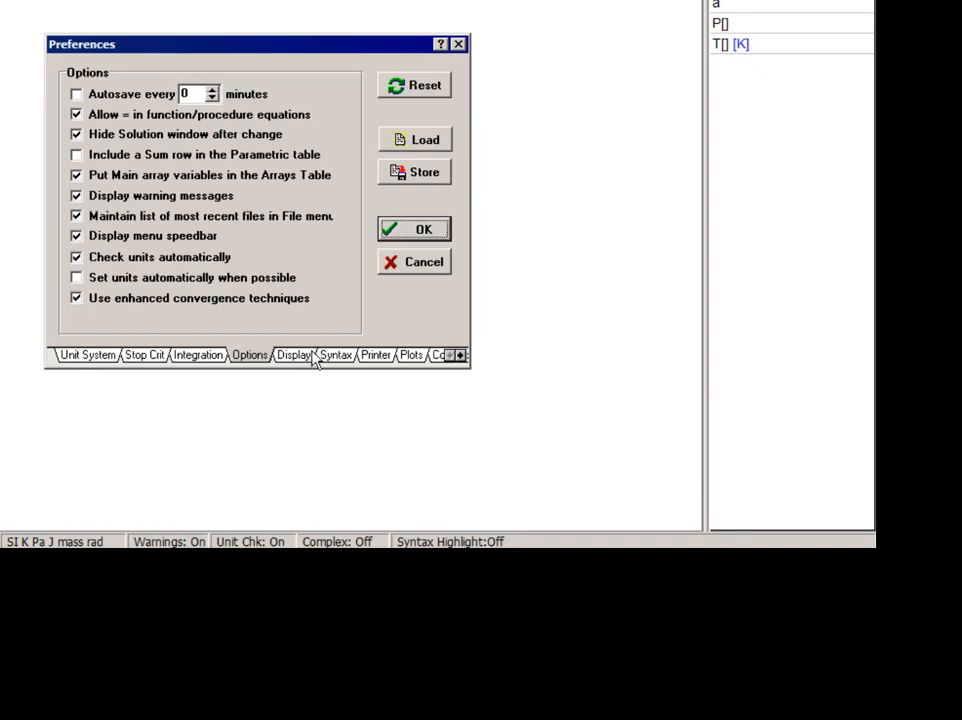
Set the screen background to a light grey shade in the display preferences and apply it
left_click(303, 362)
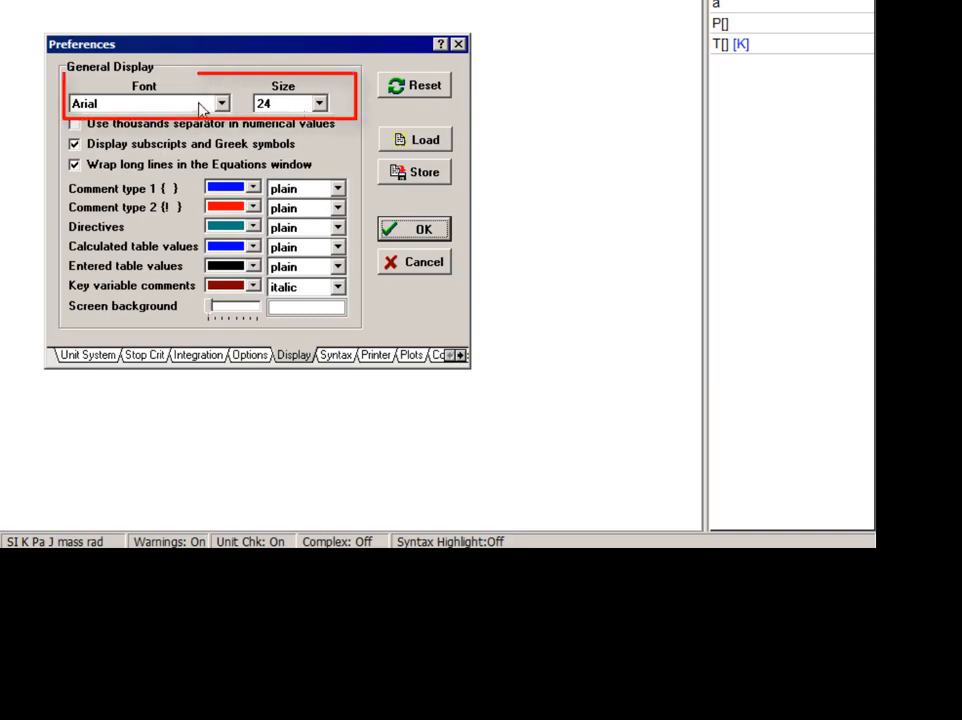
left_click(319, 104)
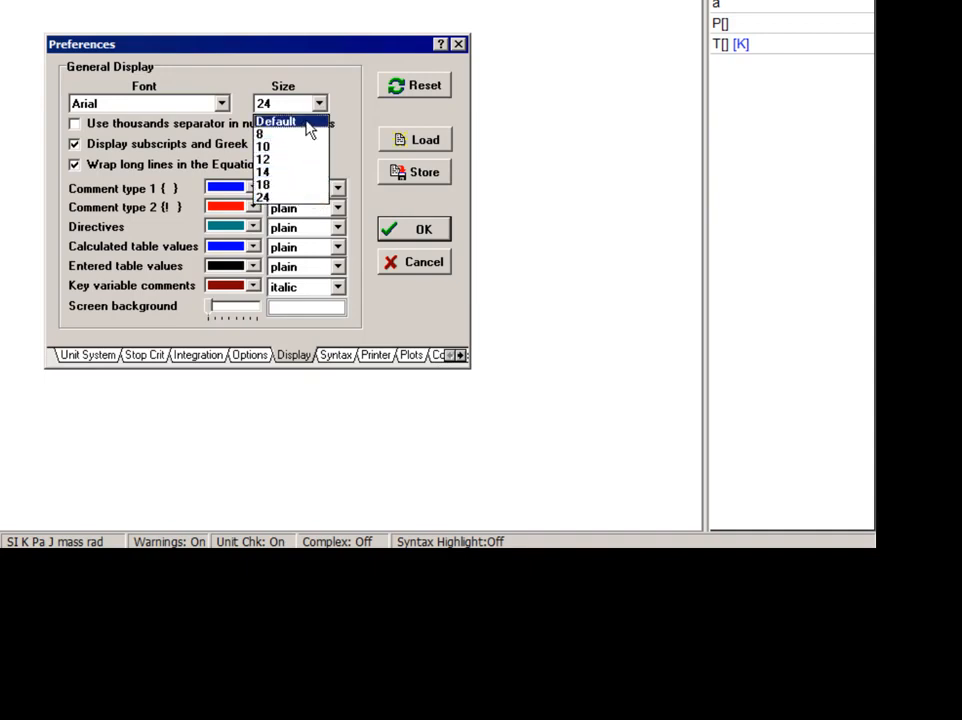
left_click(340, 107)
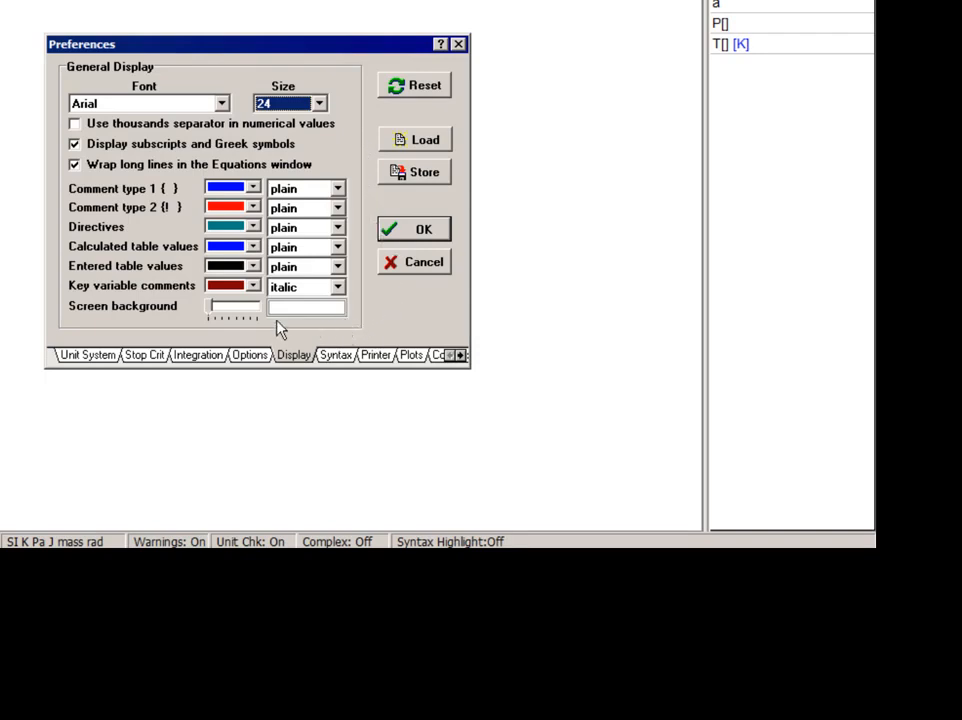
left_click(222, 310)
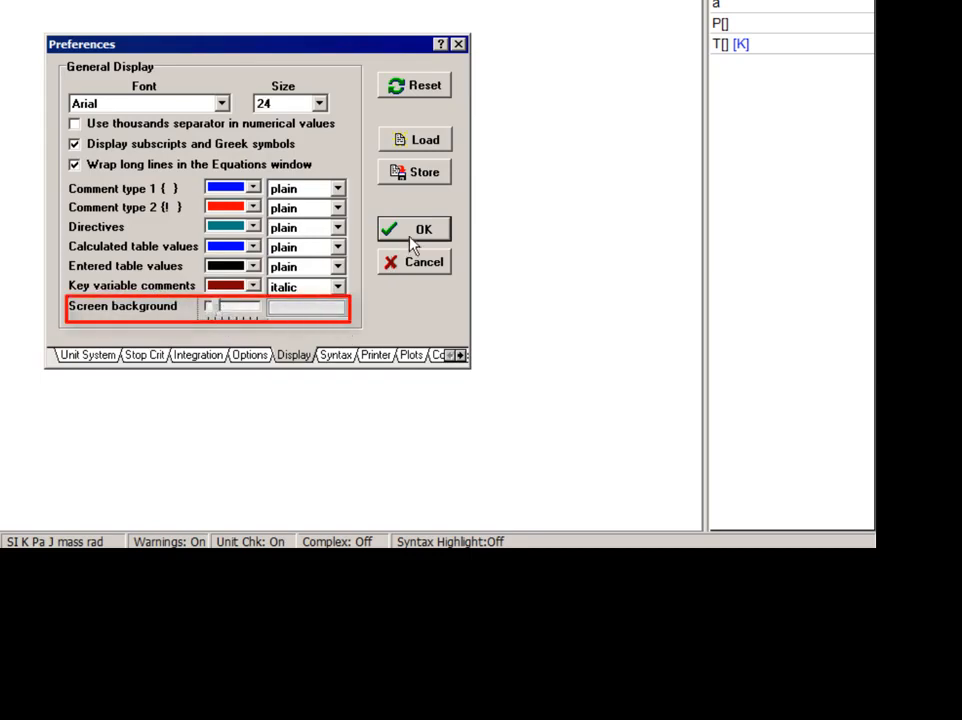
left_click(414, 234)
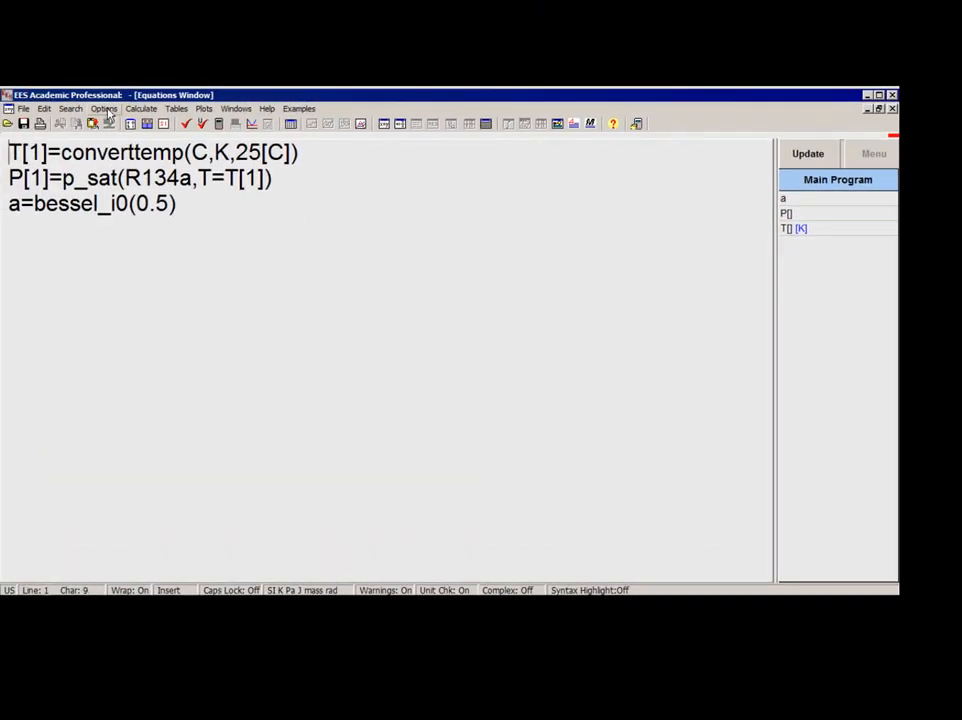
View and accept the syntax formatting preferences, and turn on syntax highlighting for the equations
left_click(104, 108)
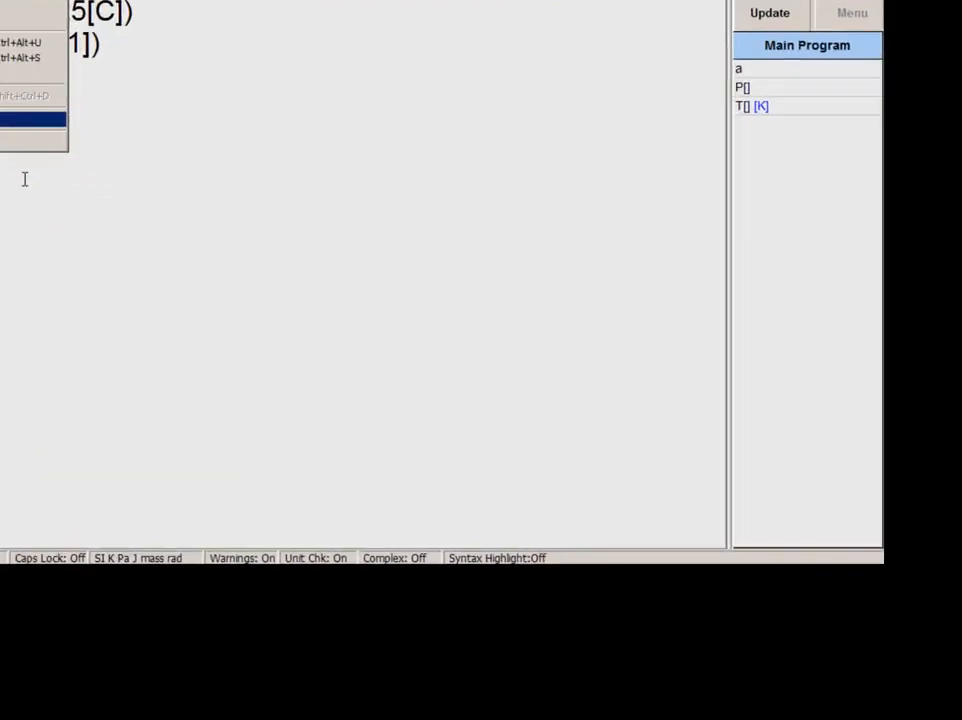
left_click(155, 238)
left_click(336, 355)
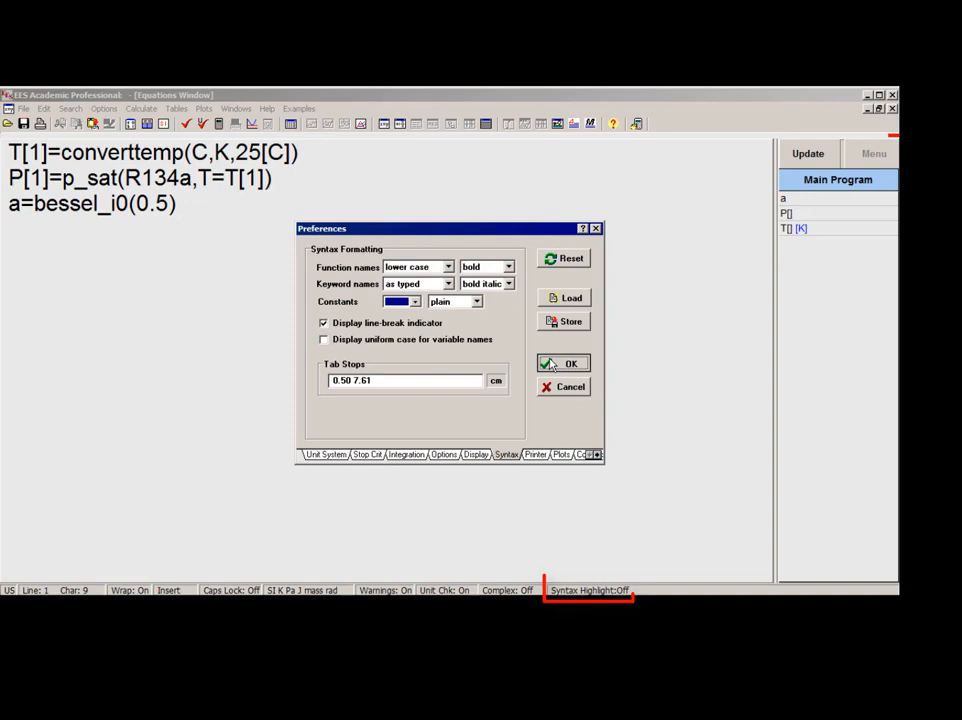
left_click(550, 364)
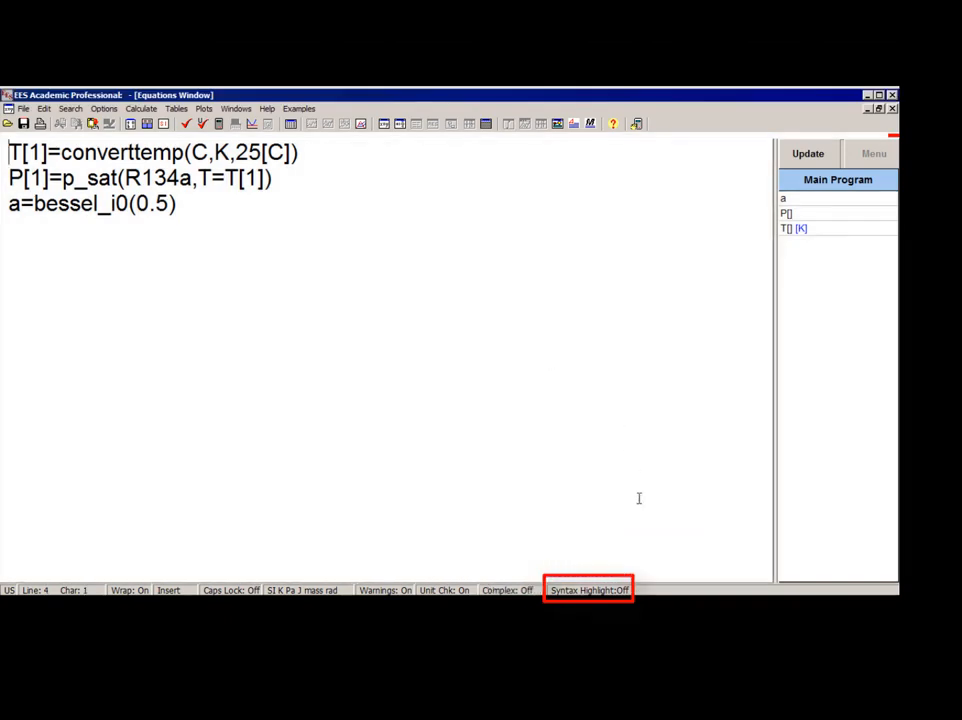
left_click(605, 591)
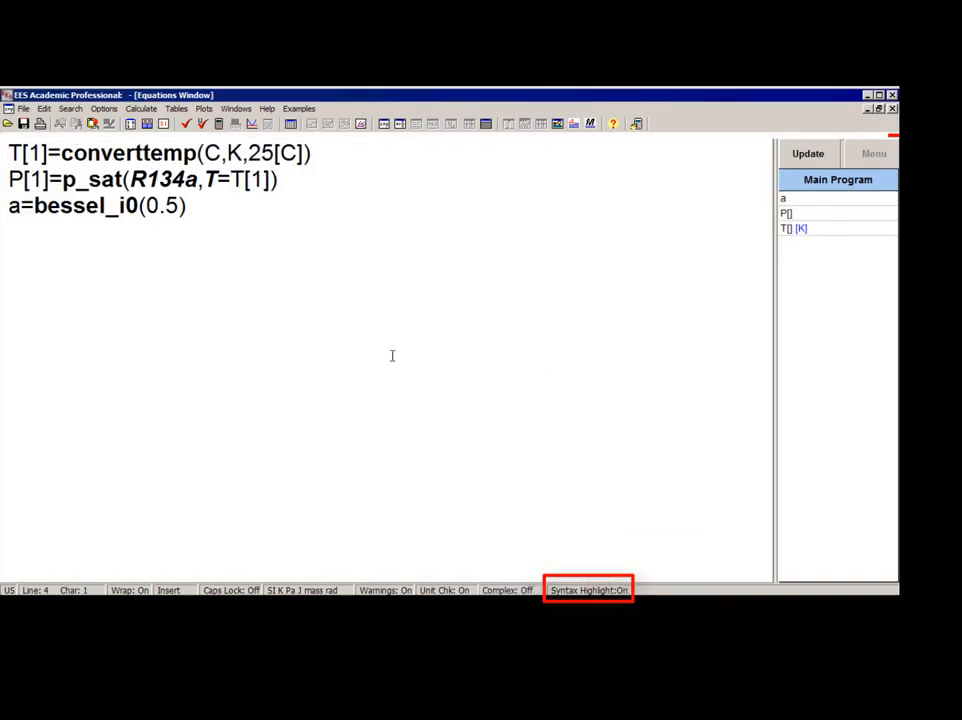
Check the syntax formatting preferences for function names, keyword names and constants
left_click(142, 155)
left_click(104, 108)
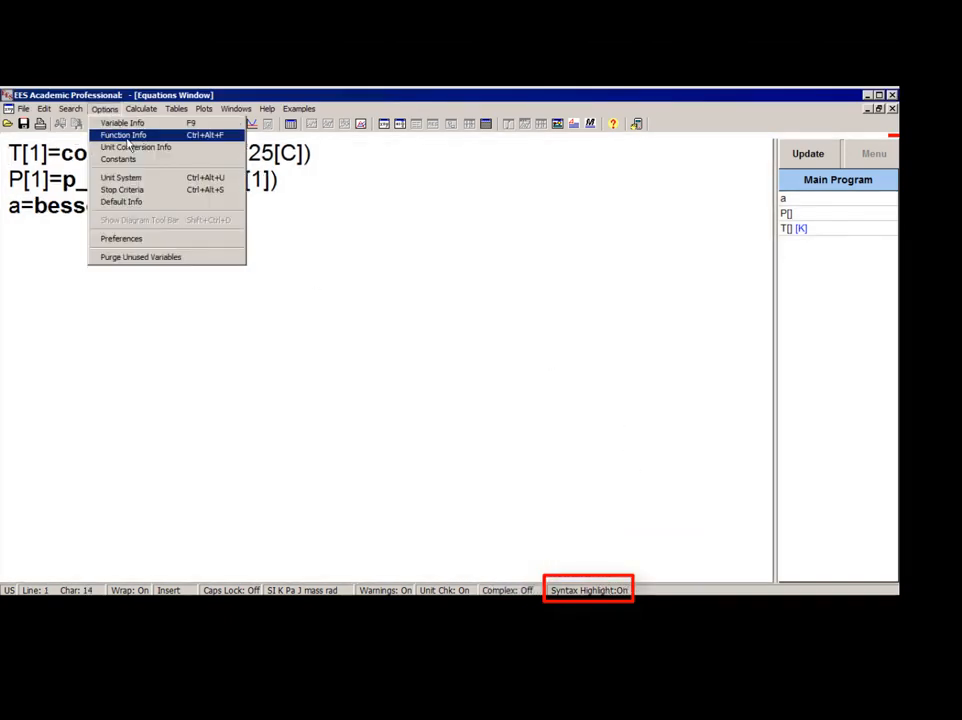
left_click(157, 239)
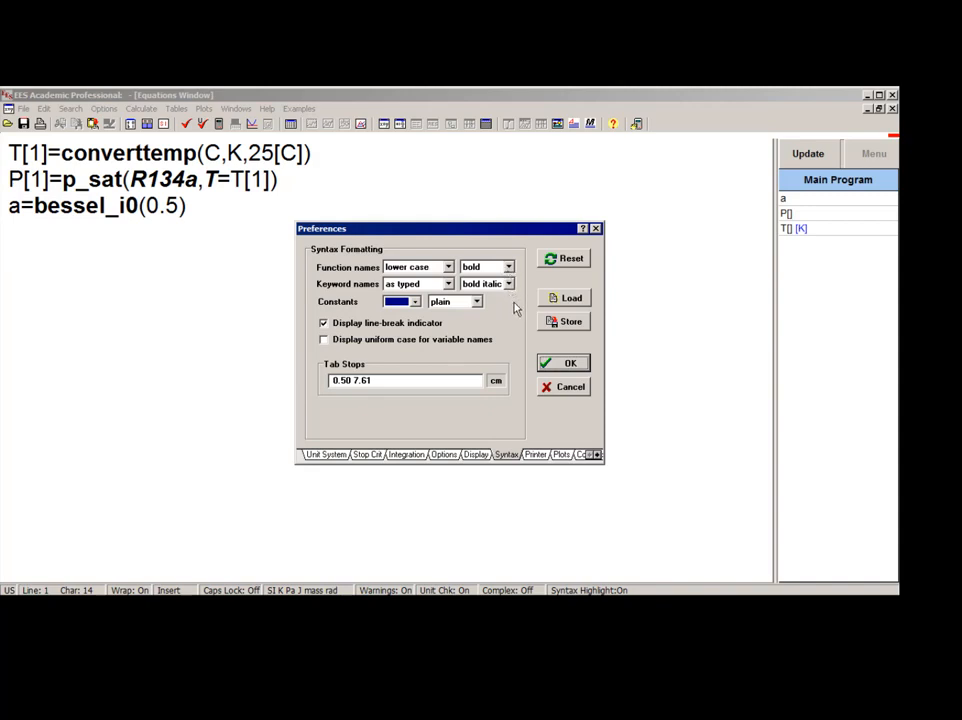
left_click(568, 364)
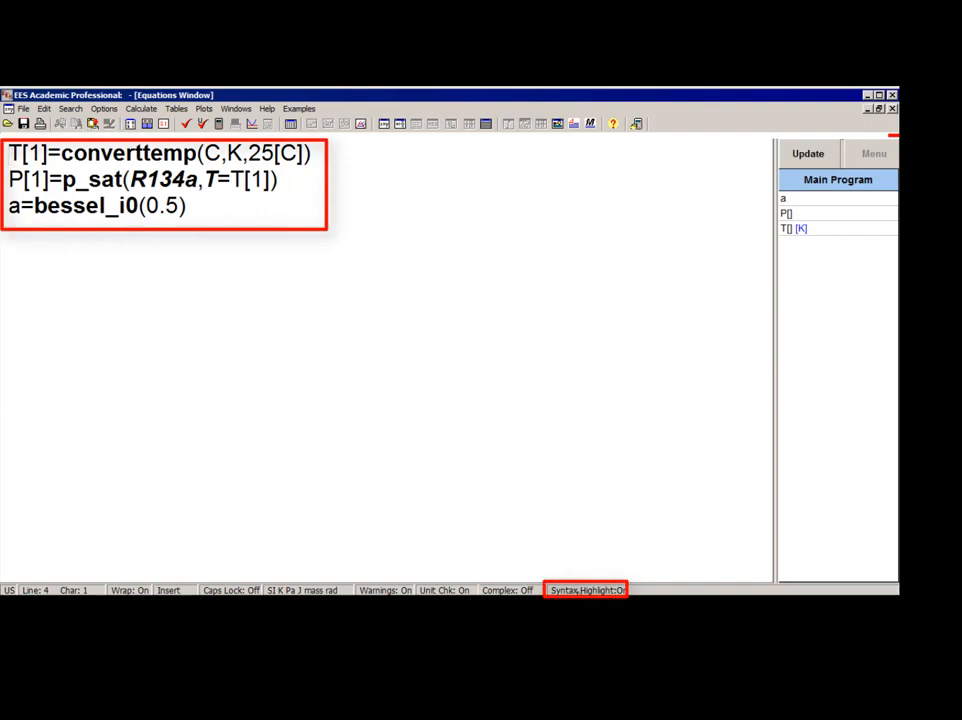
Switch syntax highlighting off and back on to compare how the equations are displayed
left_click(577, 591)
left_click(577, 591)
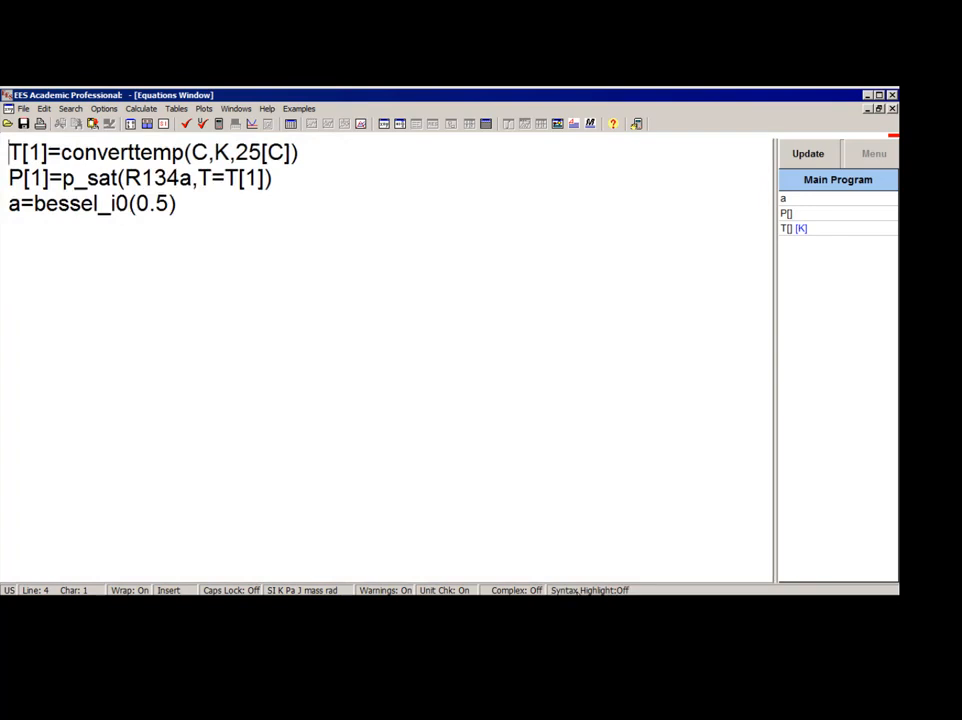
left_click(577, 591)
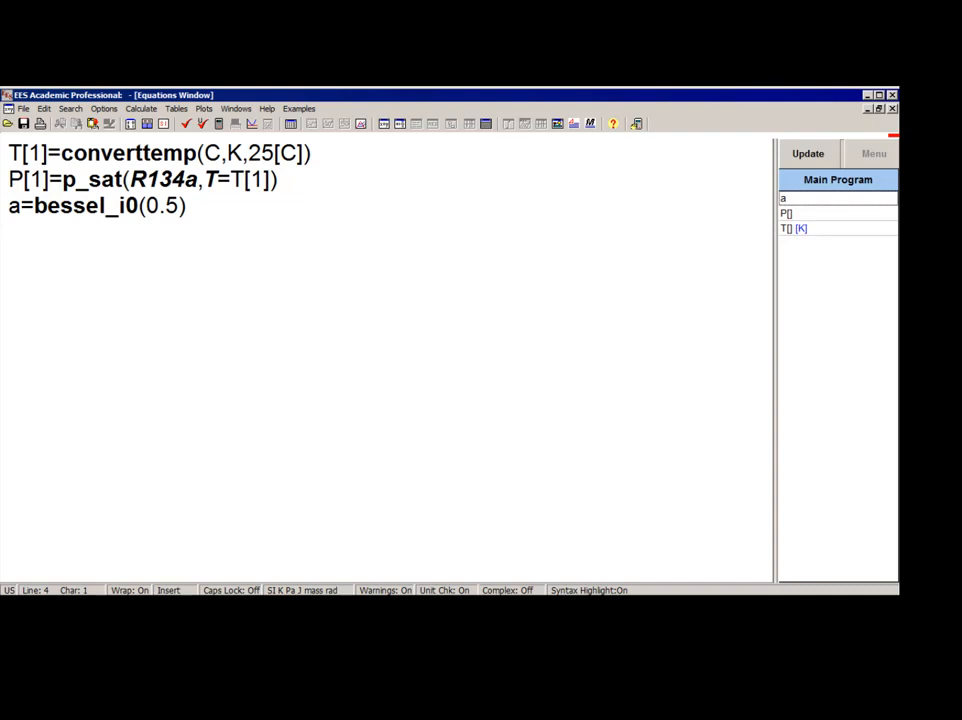
left_click(760, 574)
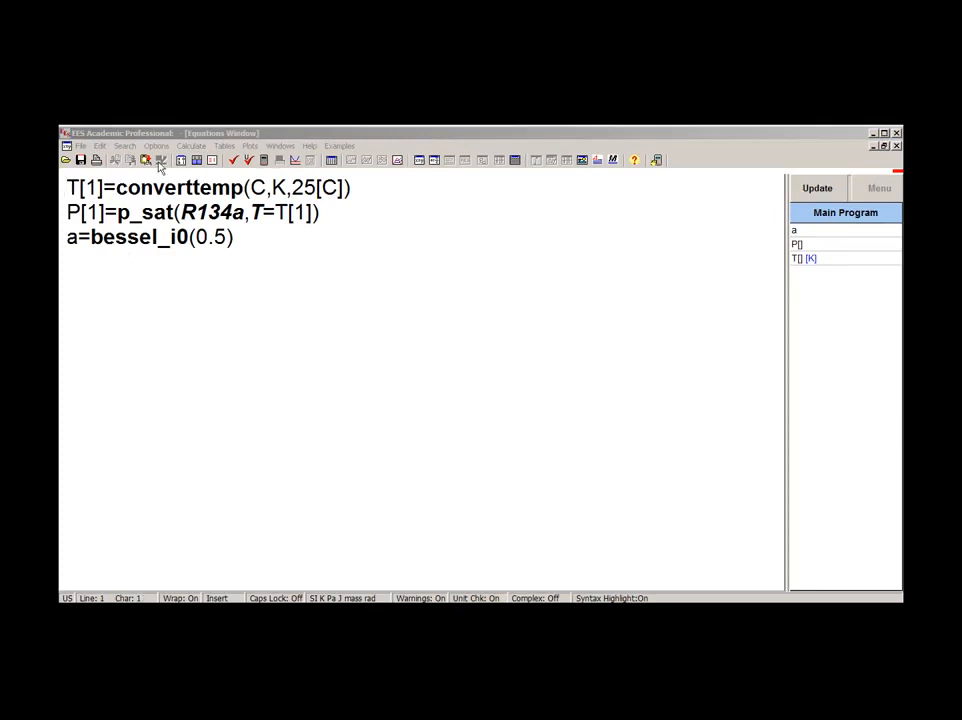
Reset the display preferences to their default values
left_click(104, 108)
left_click(172, 267)
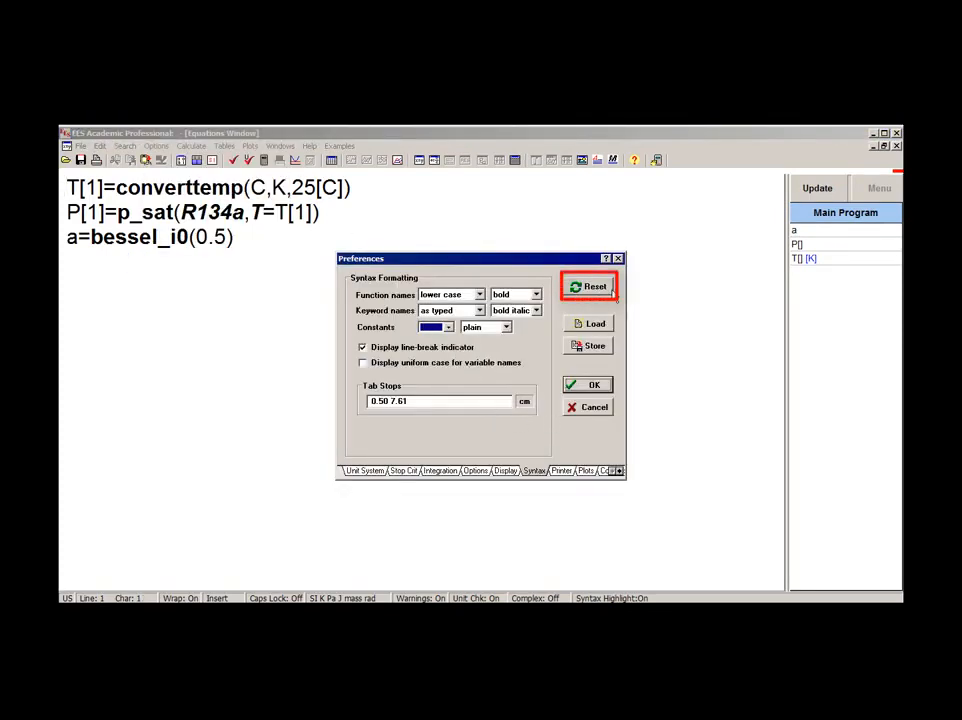
left_click(505, 470)
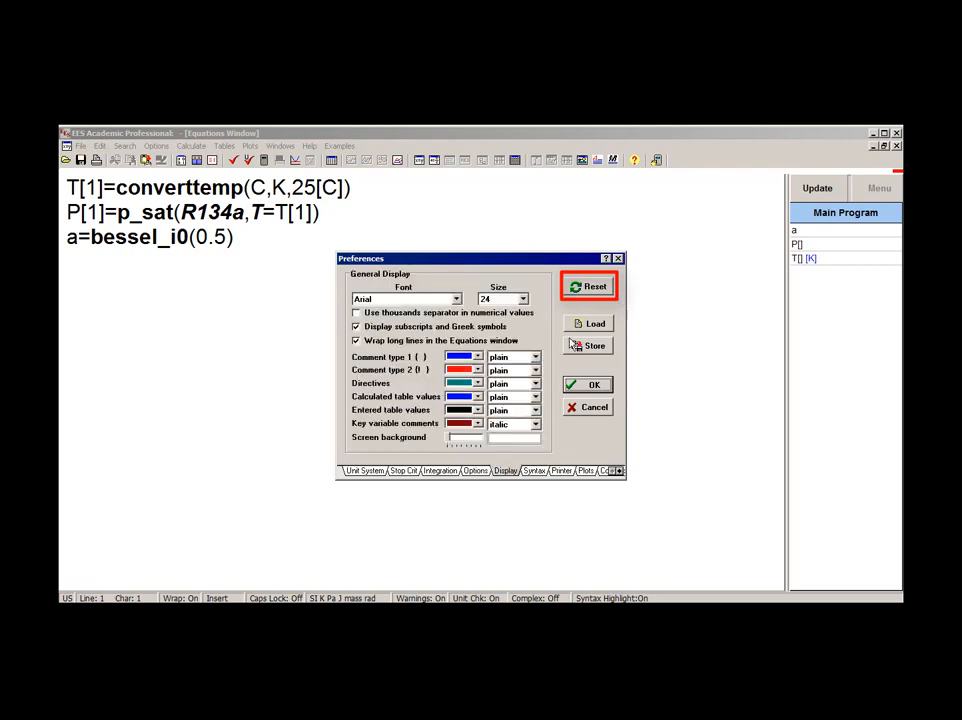
left_click(594, 288)
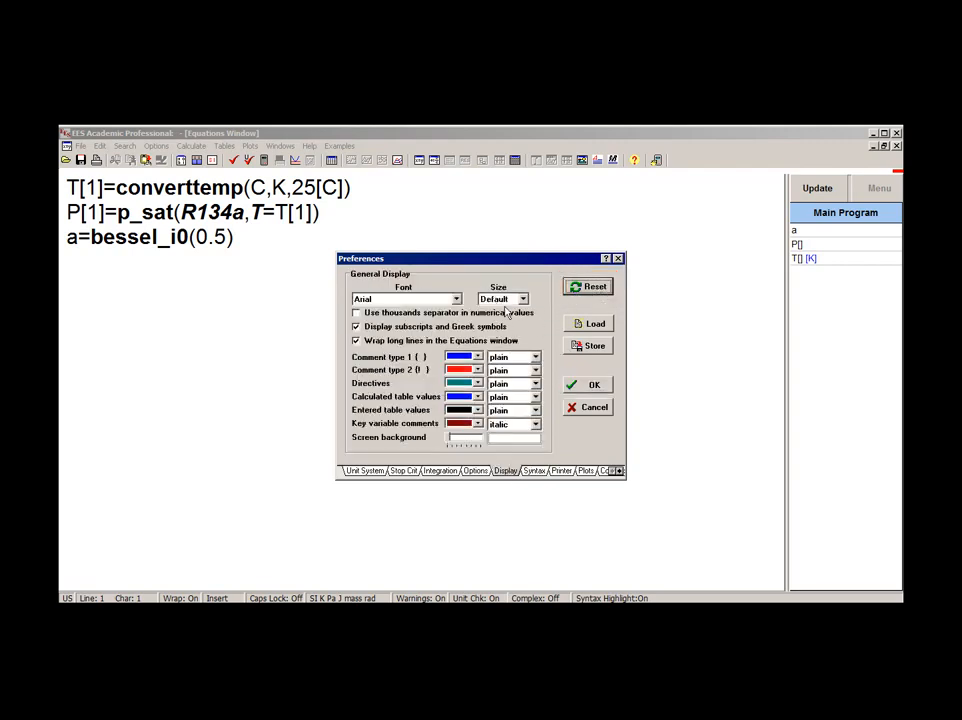
Check the default folder and file name offered for storing the preferences, without saving
left_click(597, 347)
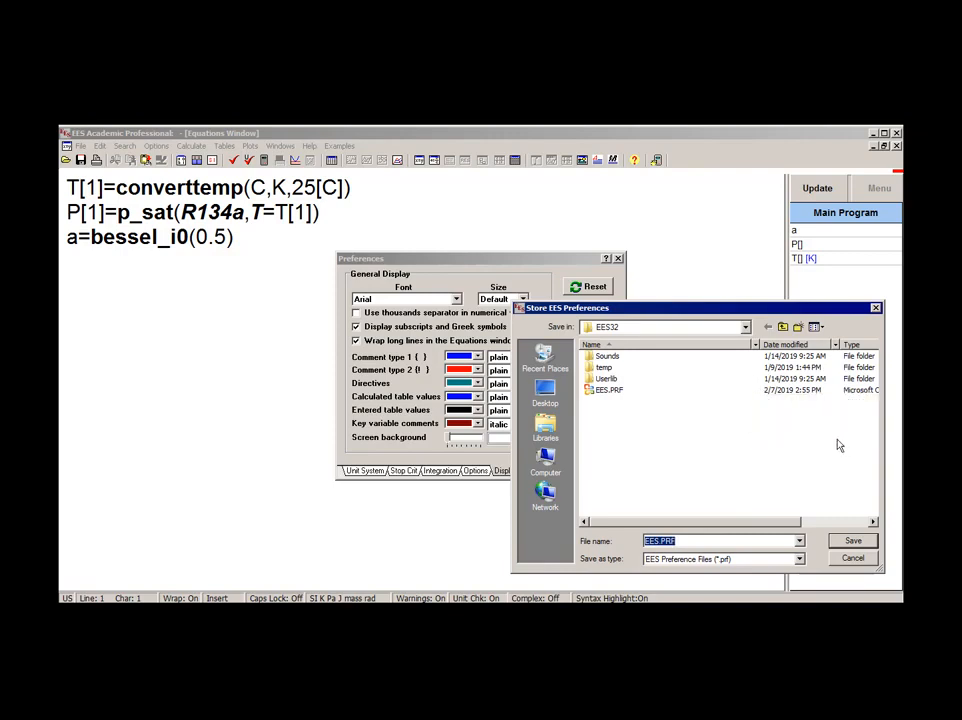
left_click(745, 327)
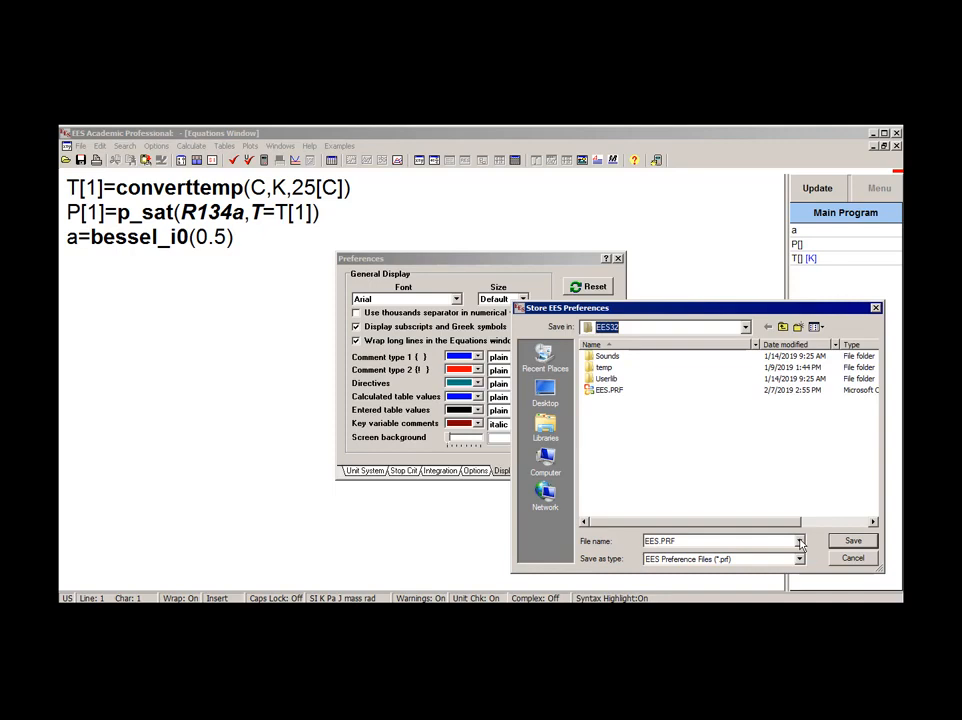
left_click(853, 558)
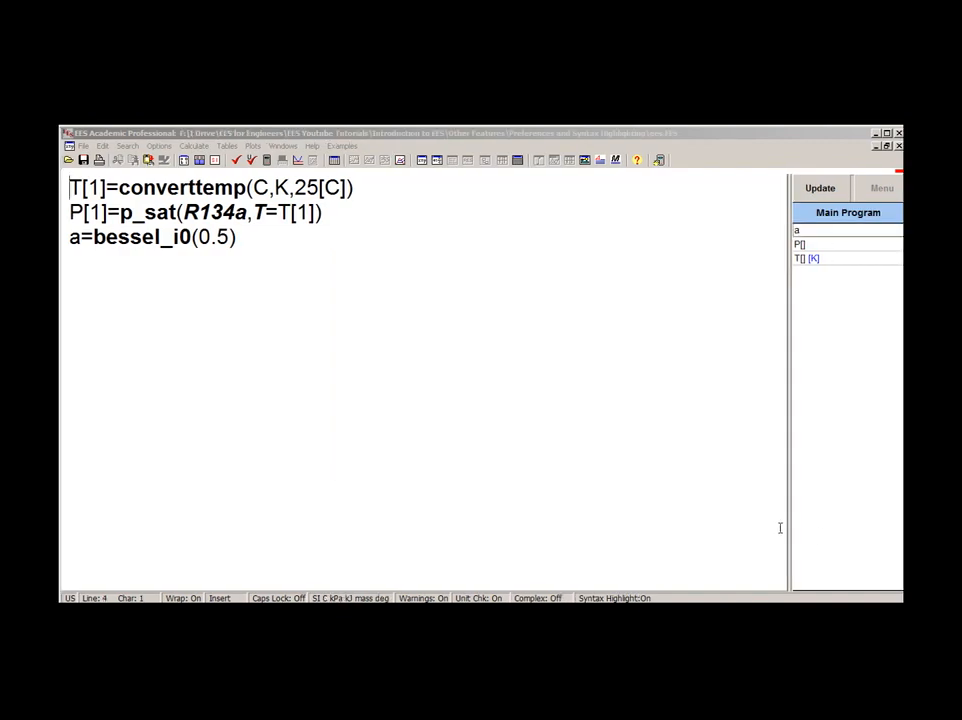
Set the general display font to Century SchoolBk at size 18 in the display preferences
left_click(150, 148)
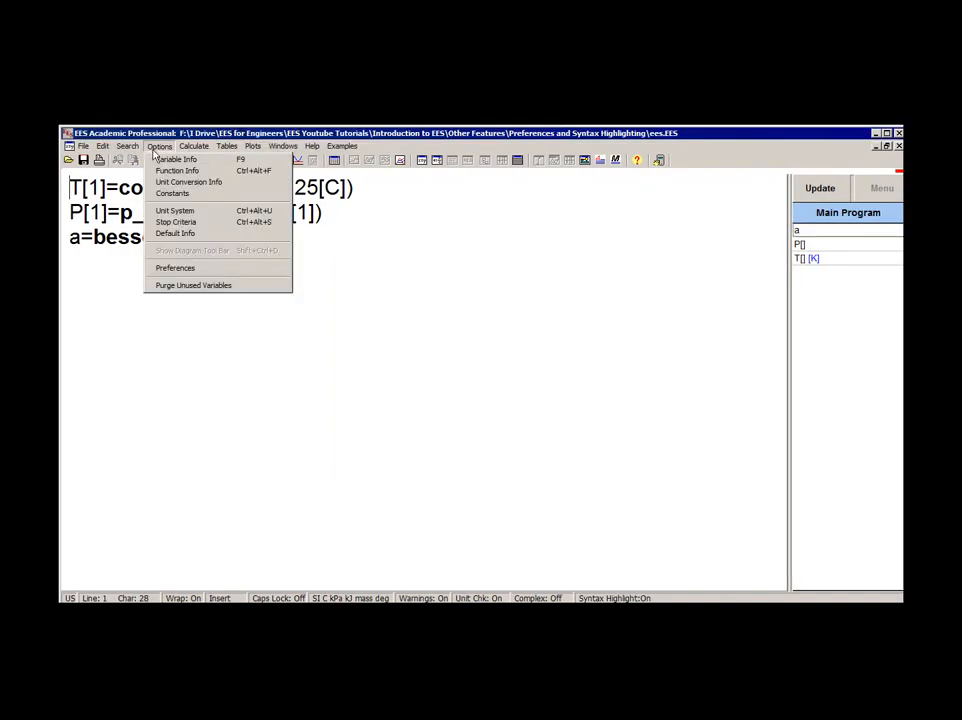
left_click(225, 270)
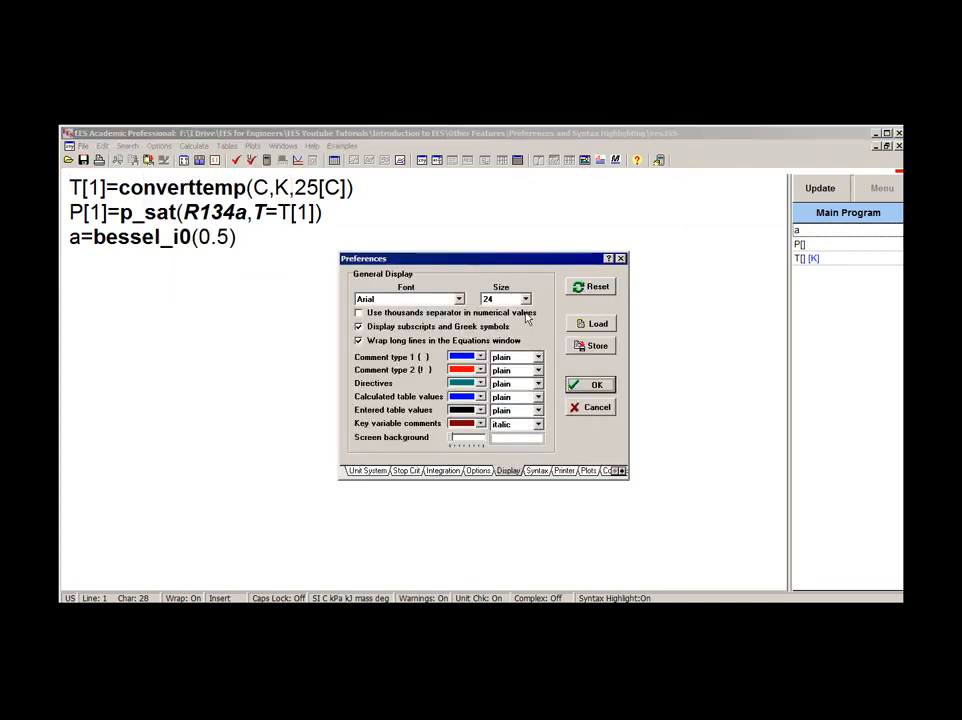
left_click(459, 299)
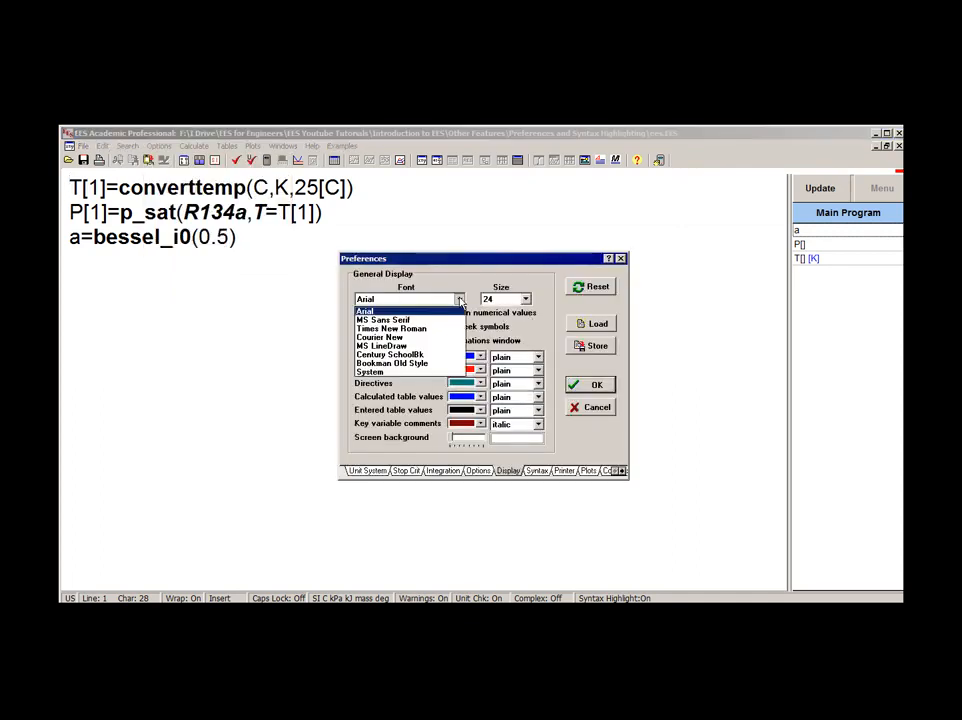
left_click(428, 356)
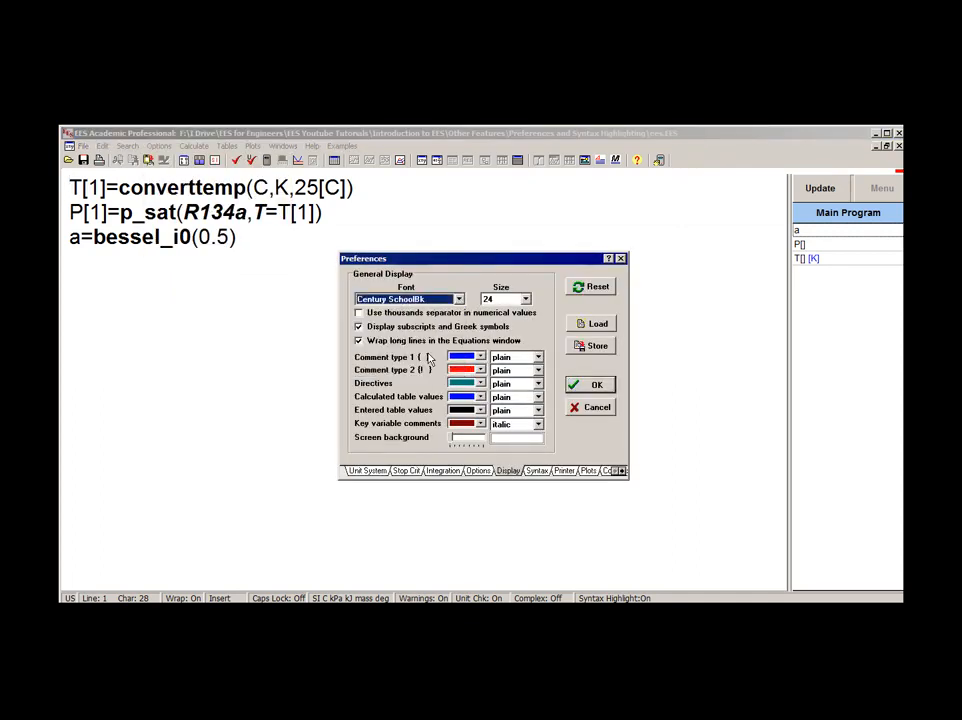
left_click(525, 299)
left_click(518, 354)
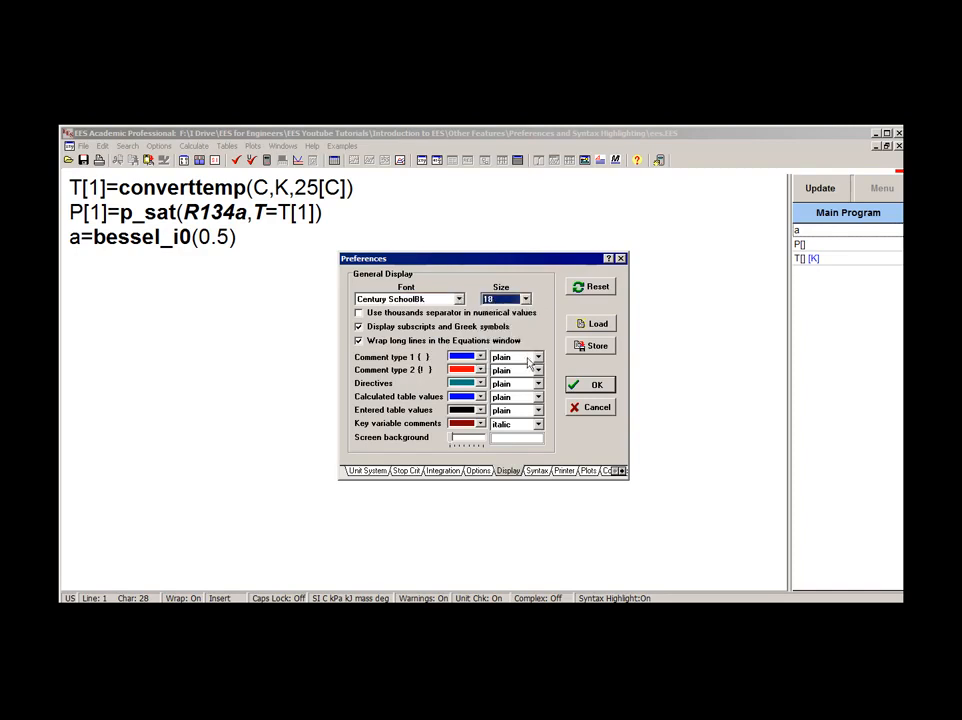
left_click(588, 385)
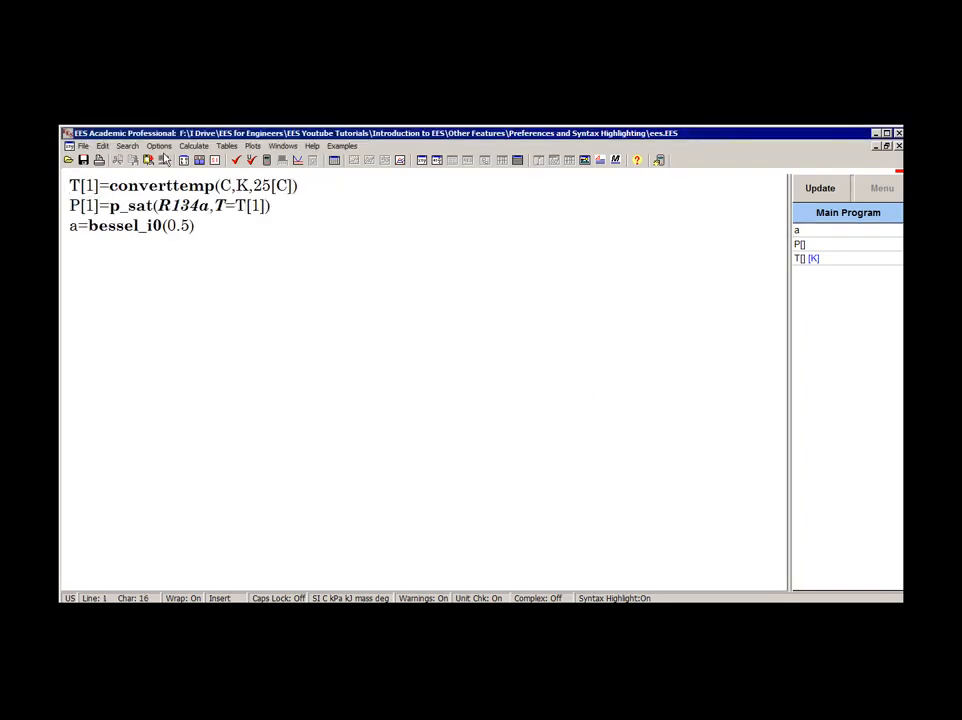
Store the current preferences as EES.PRF in the temp folder on drive C
left_click(159, 146)
left_click(245, 270)
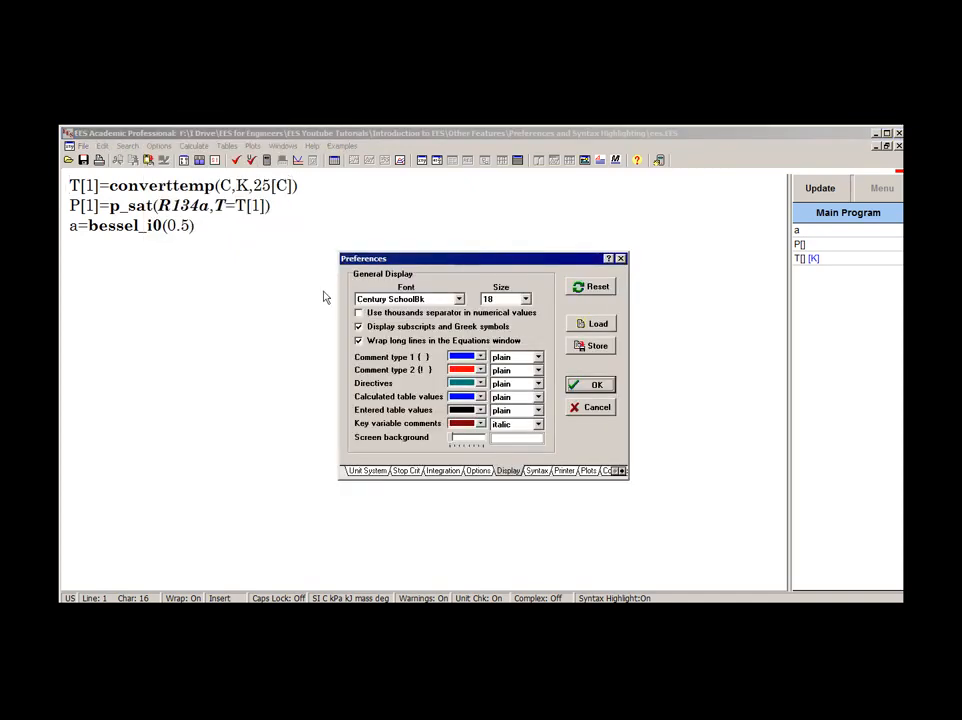
left_click(597, 347)
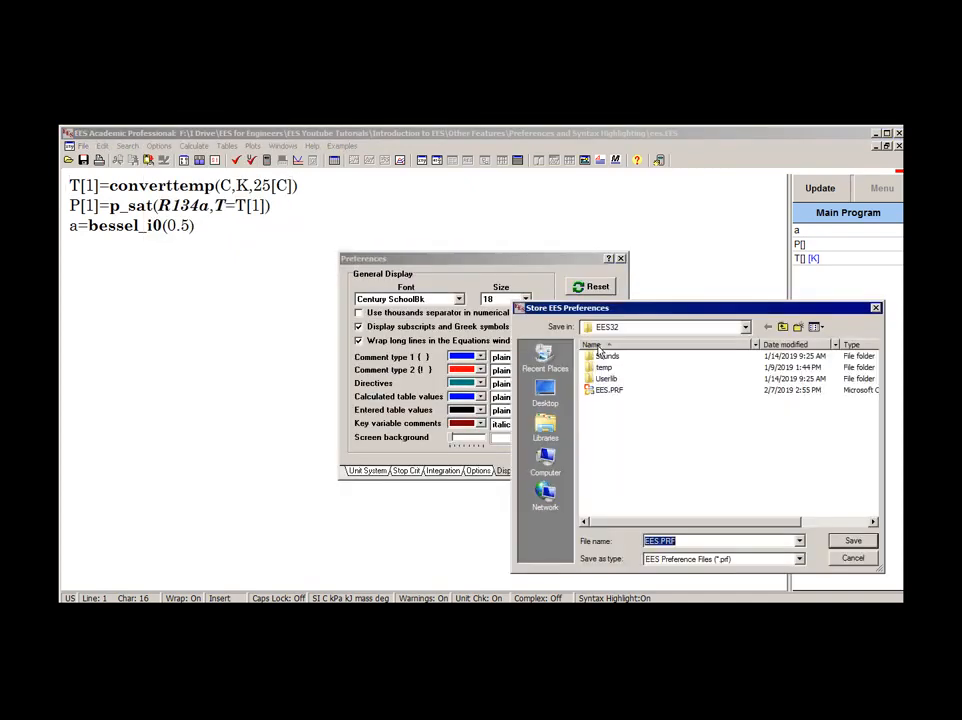
left_click(606, 332)
left_click(619, 405)
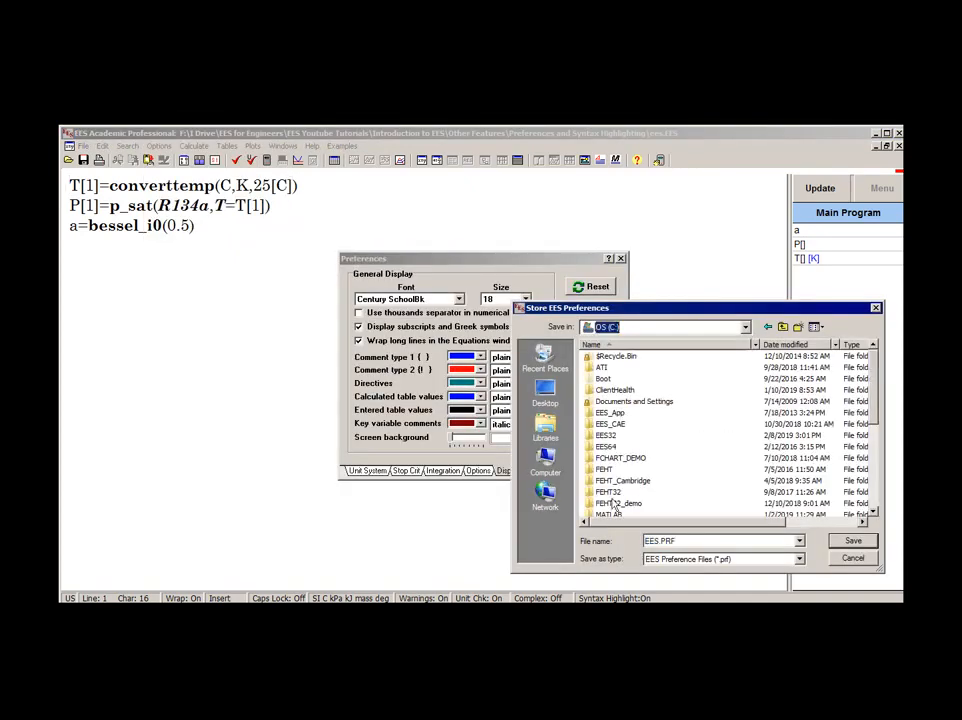
scroll(608, 495, "down", 6)
double_click(604, 481)
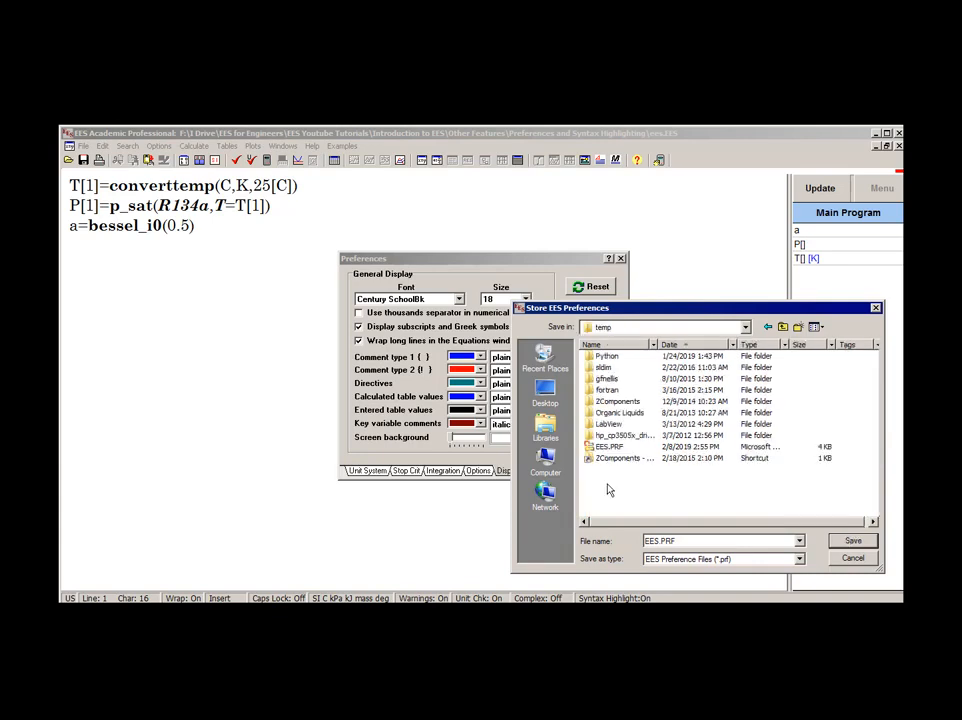
left_click(852, 540)
Insert the directive $Include C:\temp\ees.prf above the equations, separated from them by a blank line
key("Return")
key("Return")
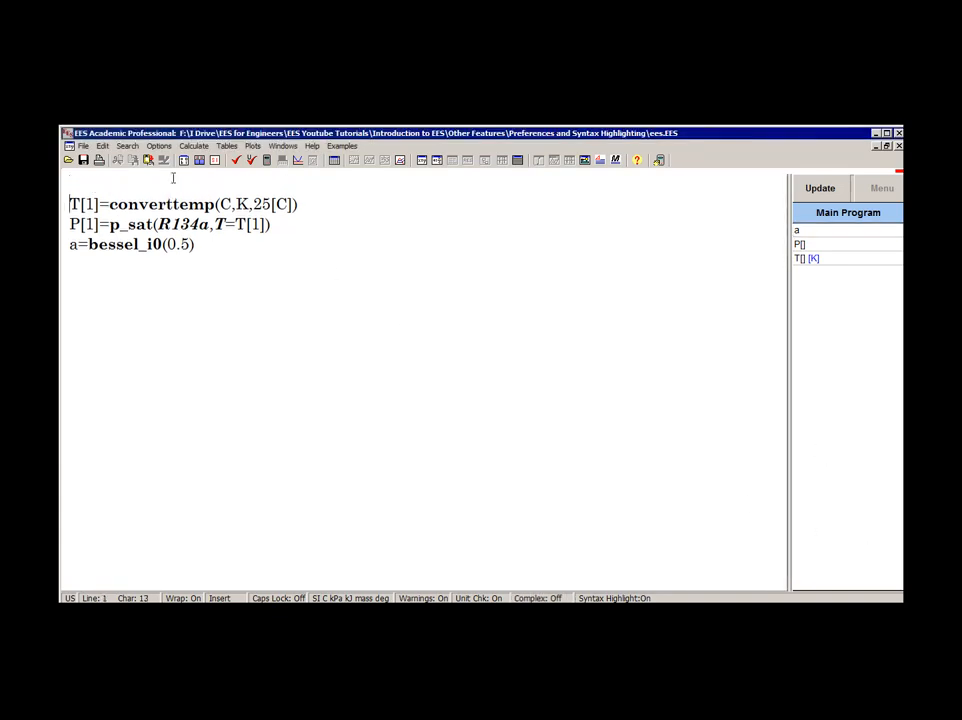
left_click(172, 178)
type("$Inclu")
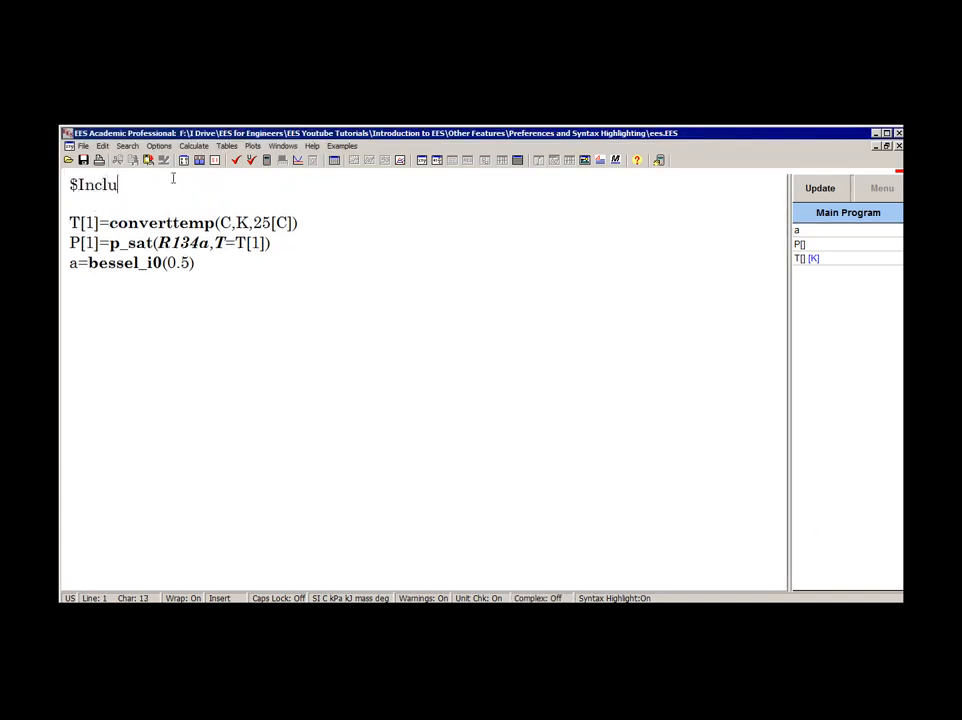
type("de C:\\temp\\ees.pr")
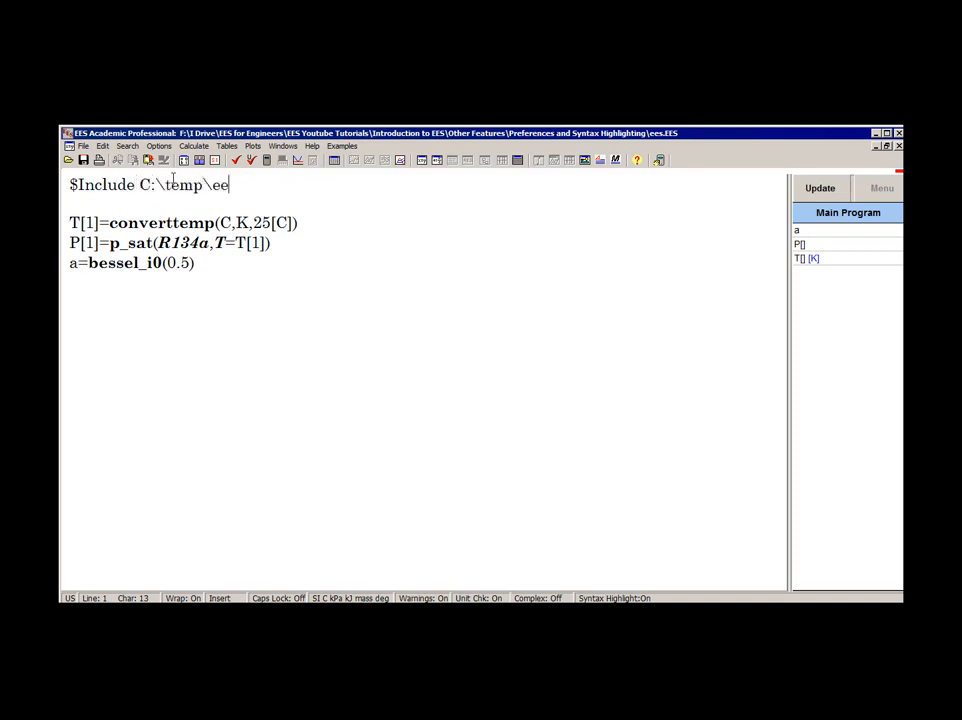
type("f")
left_click(84, 146)
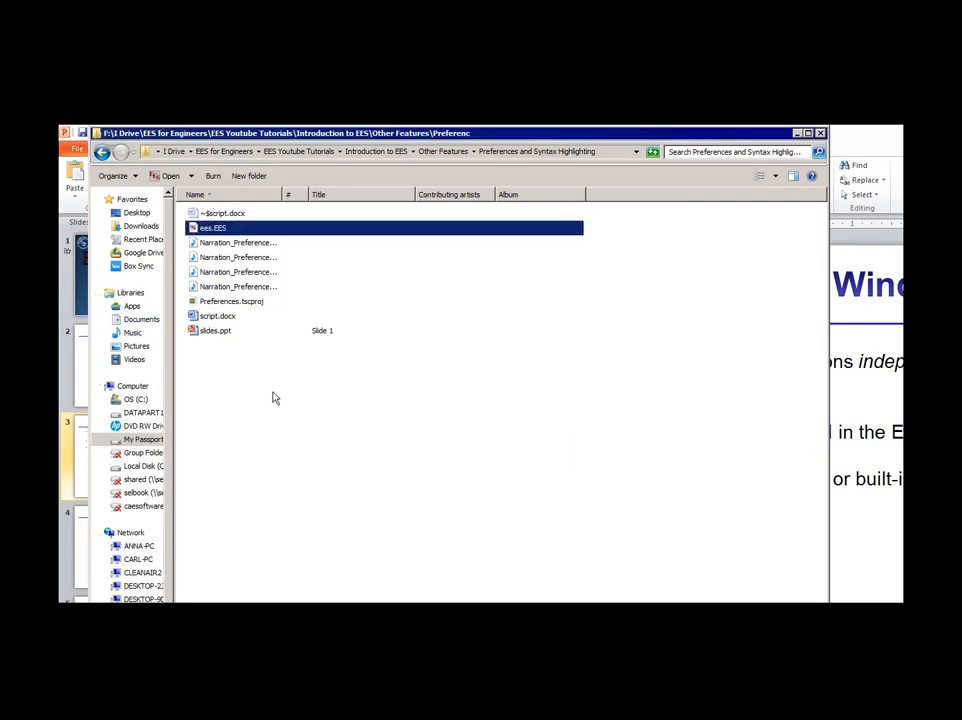
Reopen ees.EES from the Preferences and Syntax Highlighting folder in EES, getting past the startup screen to the equations
double_click(221, 228)
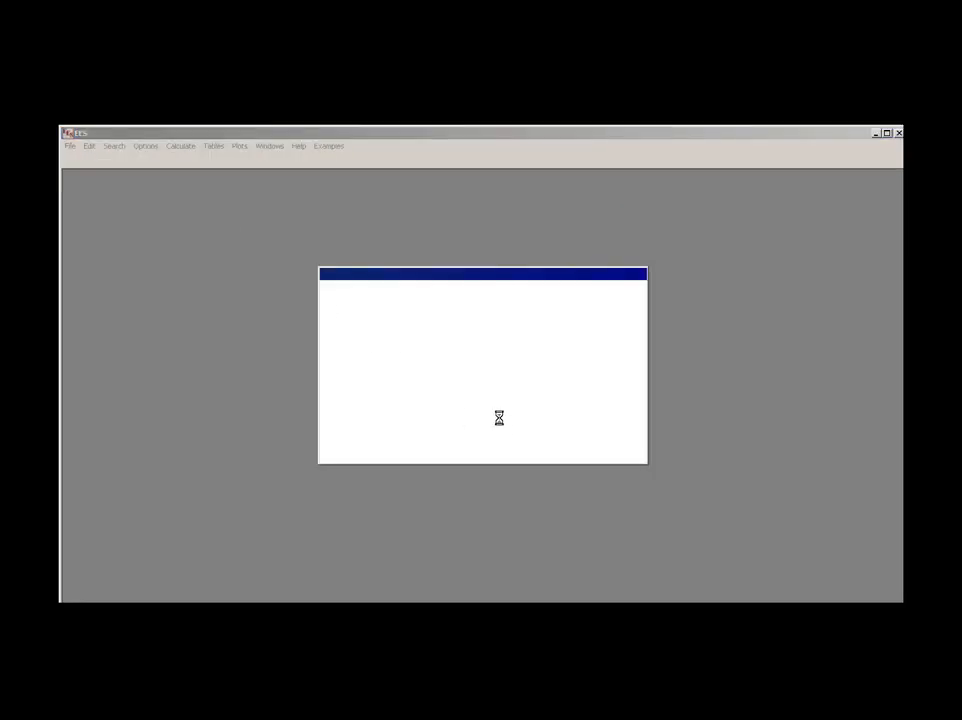
left_click(492, 414)
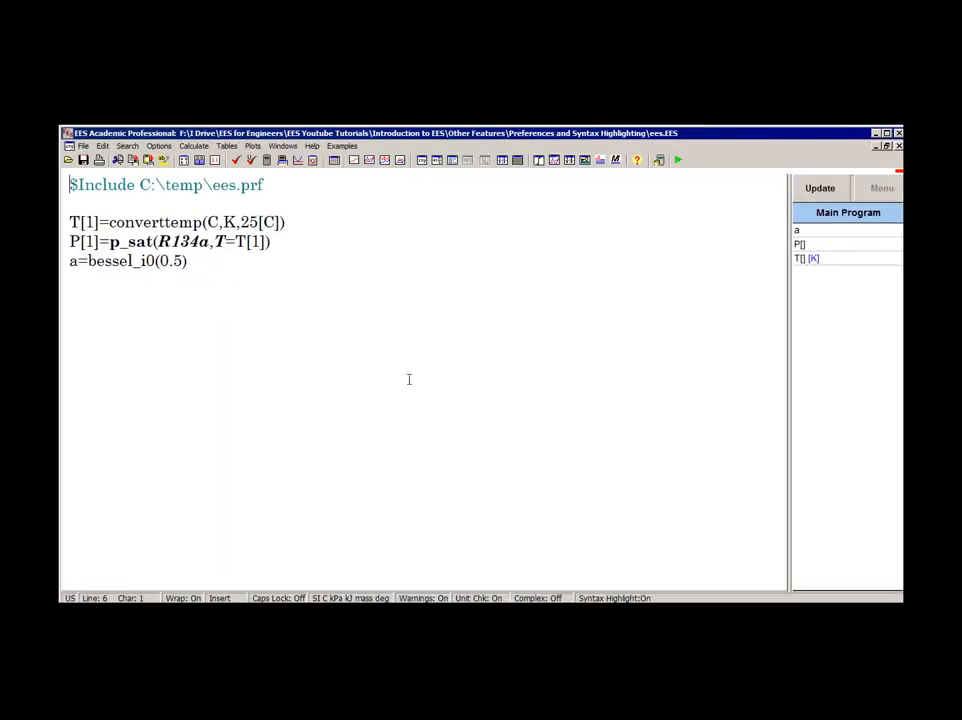
left_click(516, 466)
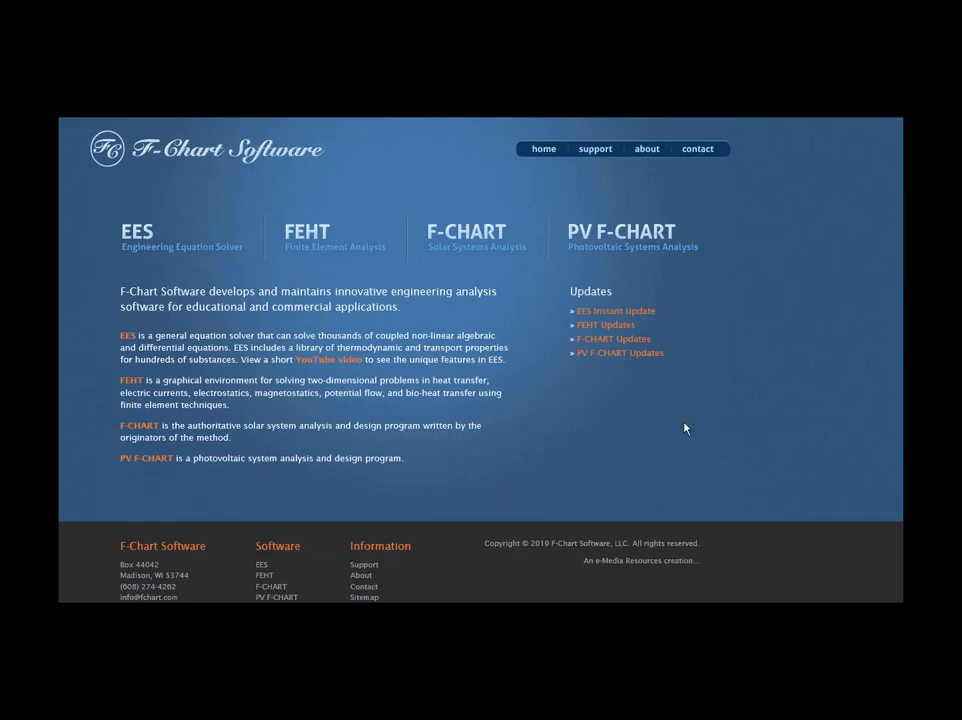
On the F-Chart Software website, look through the EES overview page and its tutorial list, and the Mastering EES eBook's chapter titles
left_click(137, 238)
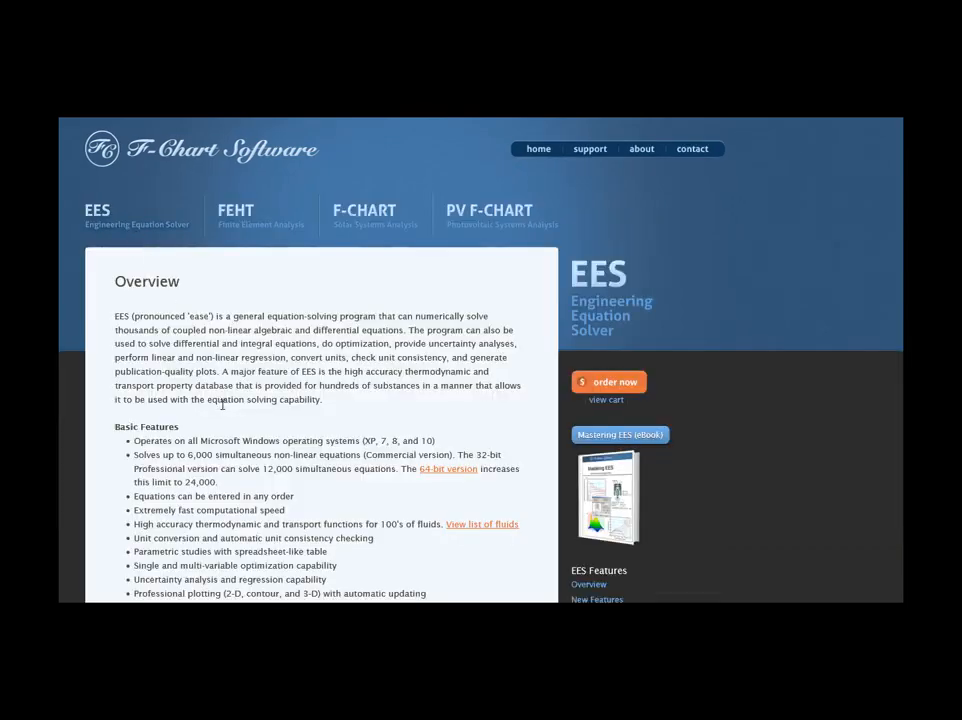
scroll(216, 402, "down", 10)
scroll(217, 405, "down", 5)
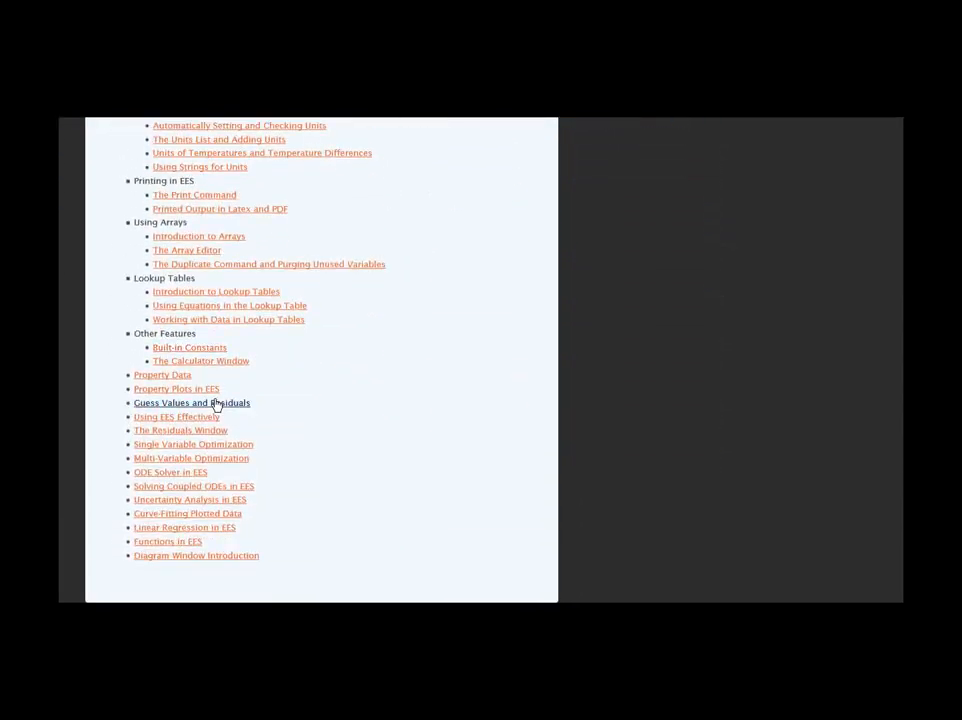
scroll(219, 405, "up", 7)
scroll(221, 404, "up", 4)
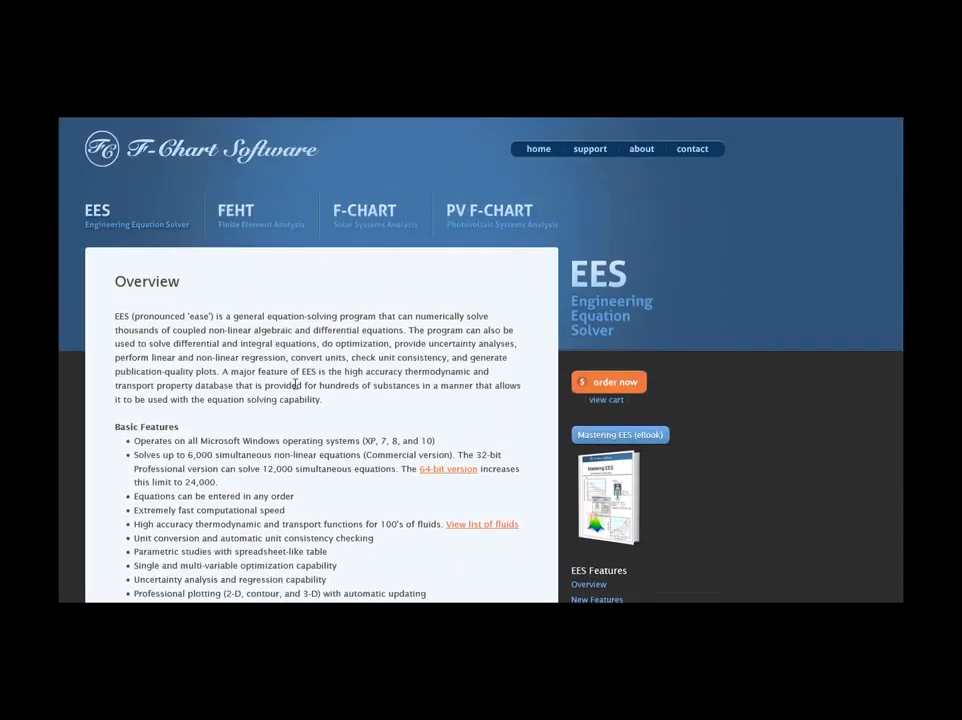
left_click(607, 436)
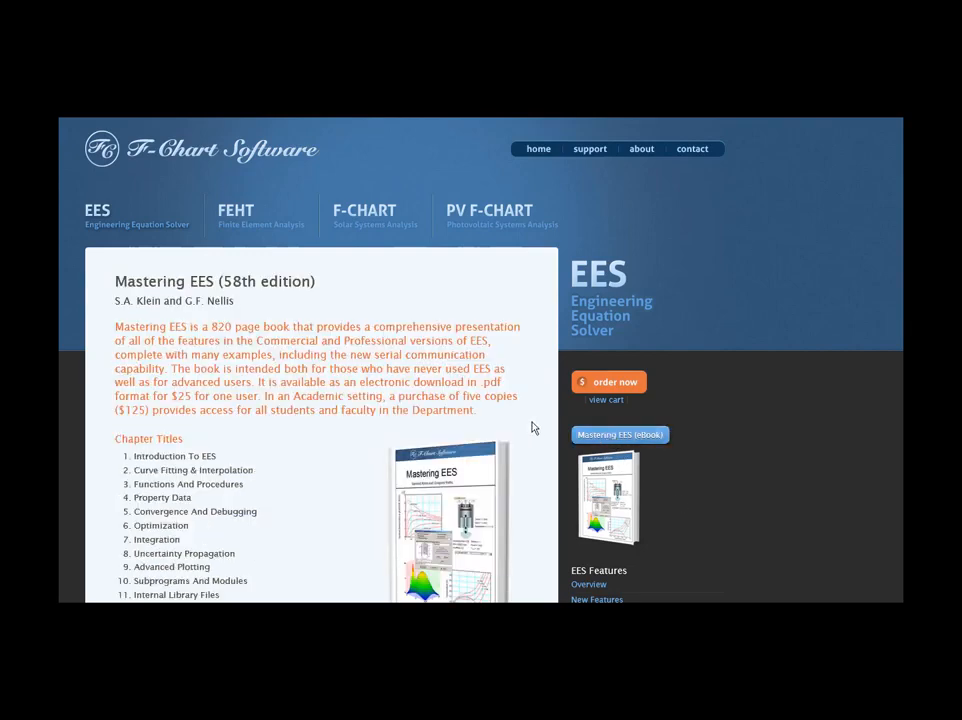
scroll(511, 427, "down", 3)
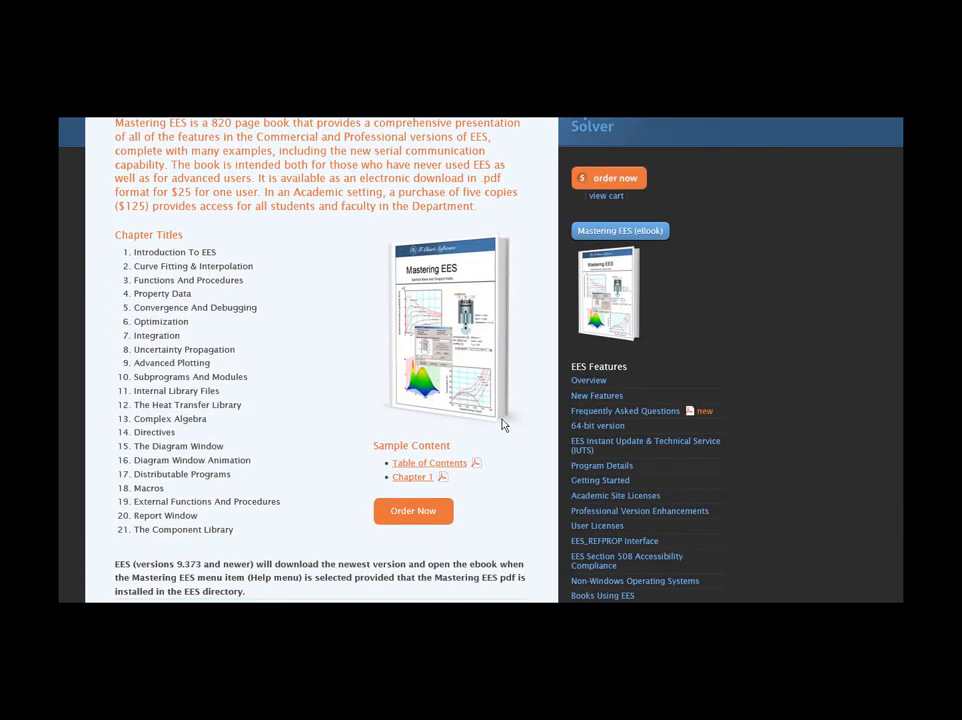